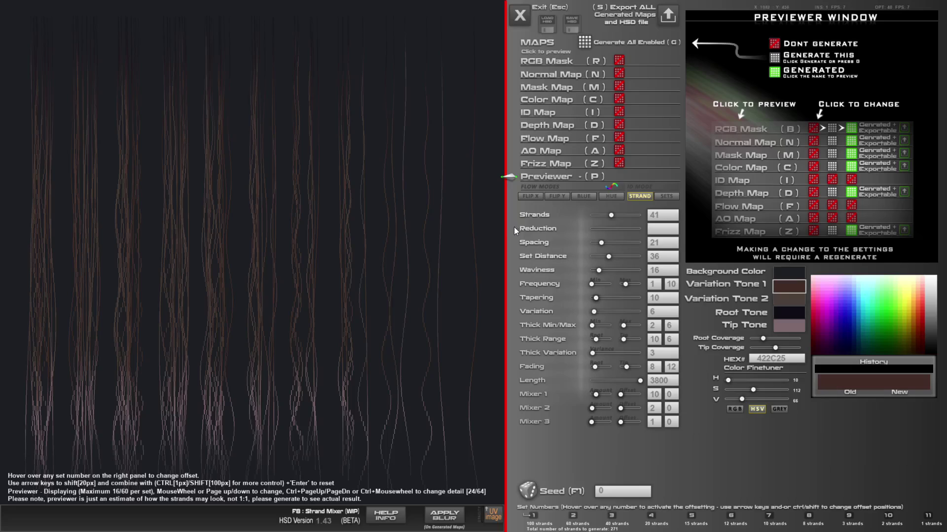
Step: Give strand set 6 its own Mixer 1 amount of 18 and tapering of 99, and set the overall spacing to 27
left_click(533, 517)
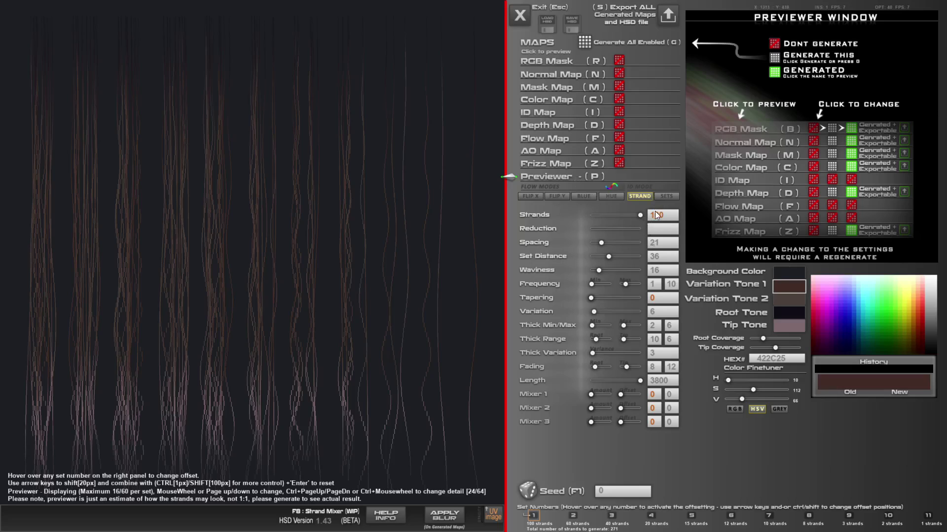
left_click(572, 517)
mouse_move(612, 518)
left_click(619, 518)
left_click(732, 517)
left_click_drag(594, 395, 600, 395)
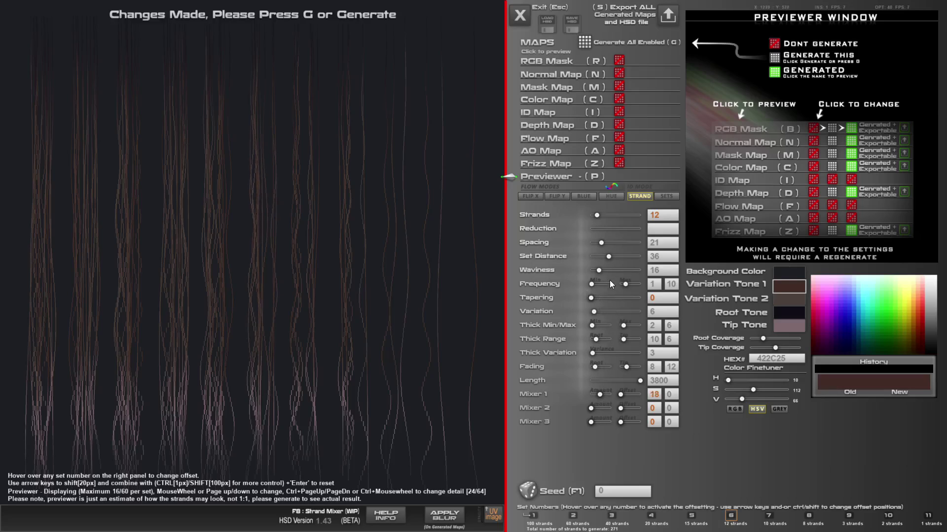
left_click_drag(597, 298, 641, 300)
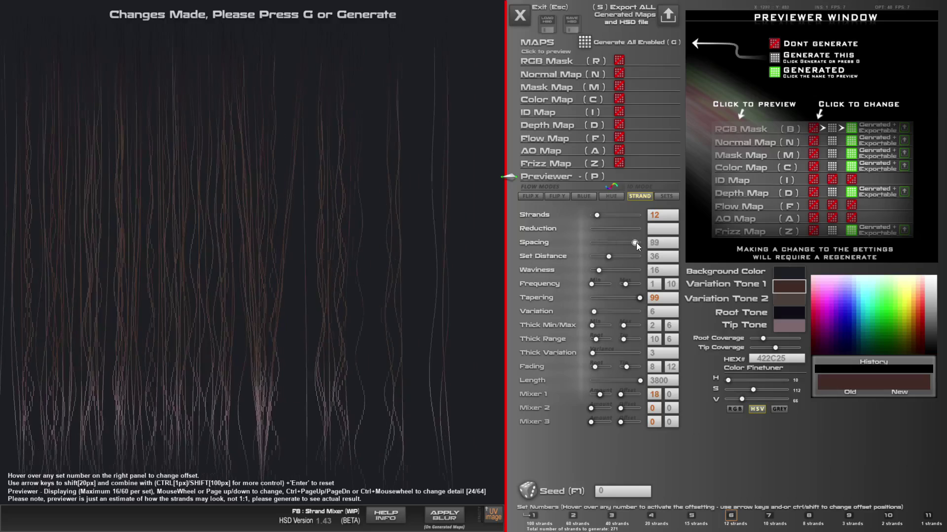
left_click_drag(612, 244, 605, 244)
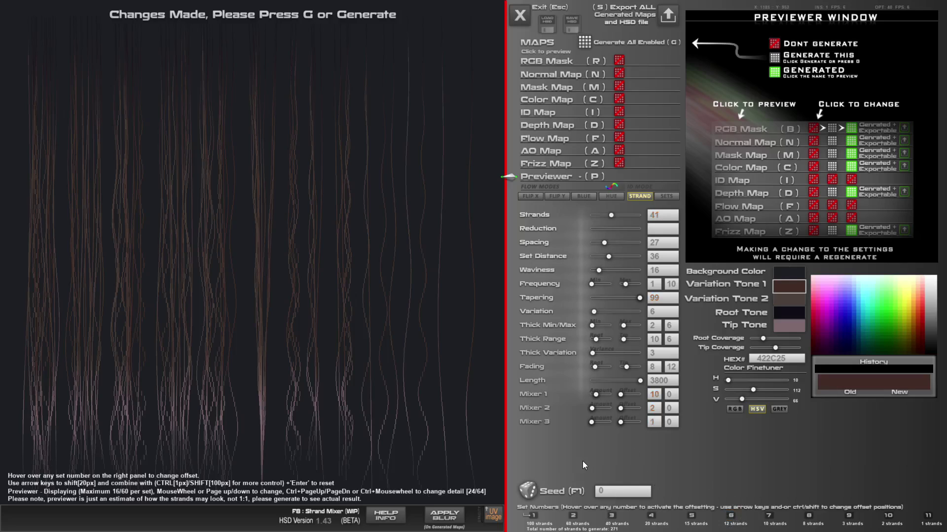
Step: Open the mixer editor and bend mixer 0's path, moving point 2 to about X 300, Y 984 and point 5 to about X -216, Y 1640
left_click(596, 412)
left_click_drag(253, 121, 290, 121)
left_click_drag(254, 197, 226, 203)
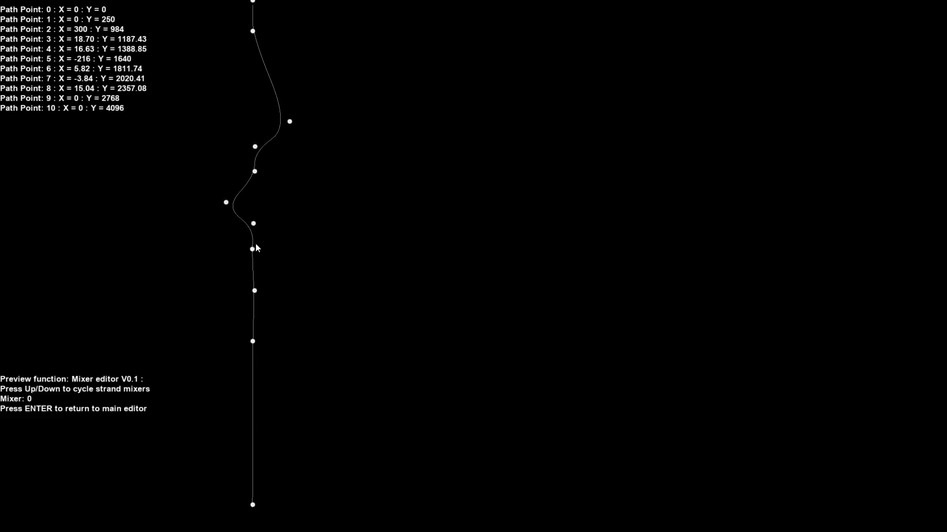
Step: Bend mixer 1's path at two points, move mixer 2's point 3 to about X -128, Y 2020, and return to the main editor
key("Up")
left_click_drag(253, 324, 292, 318)
left_click_drag(265, 213, 244, 218)
key("Up")
left_click_drag(257, 249, 237, 250)
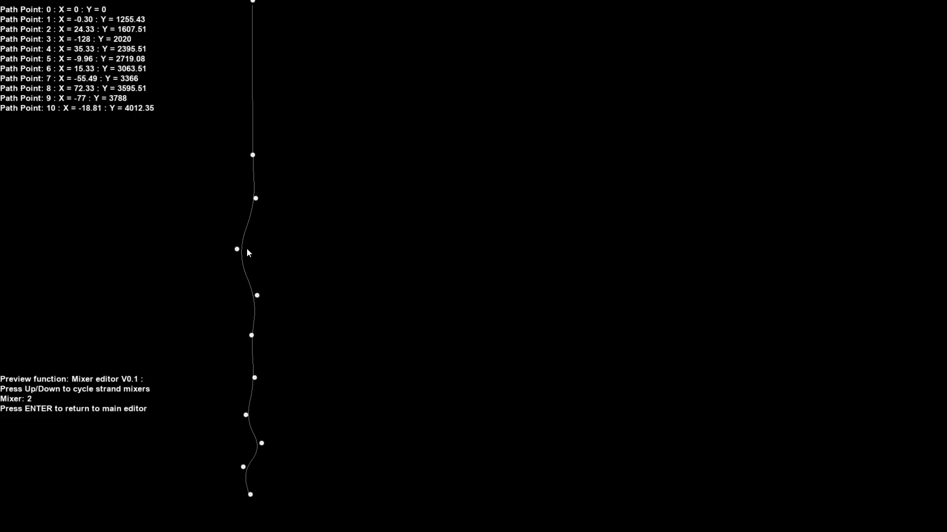
key("Return")
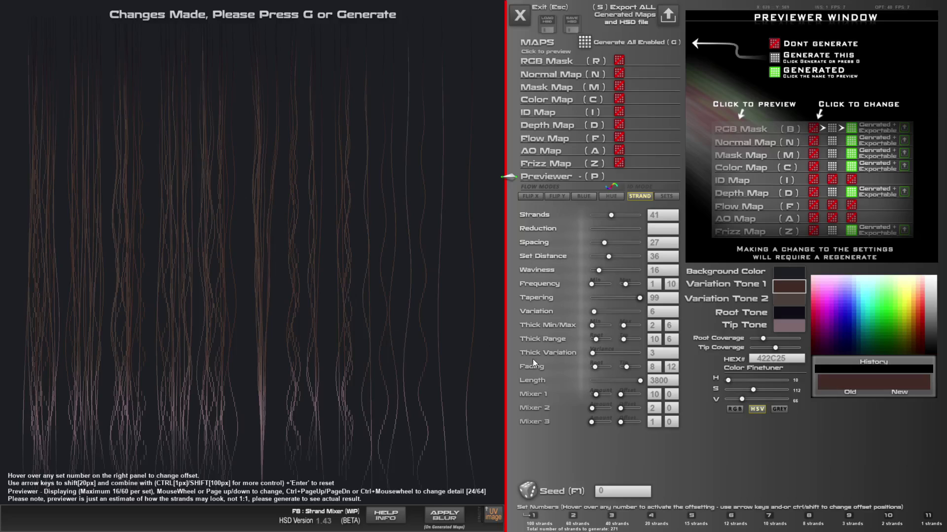
Step: Set the overall mixer amounts to 18, 18 and 27, and give set 1 amounts of 4, 8 and 4 with 23 as Mixer 1's second value
left_click_drag(602, 396, 609, 422)
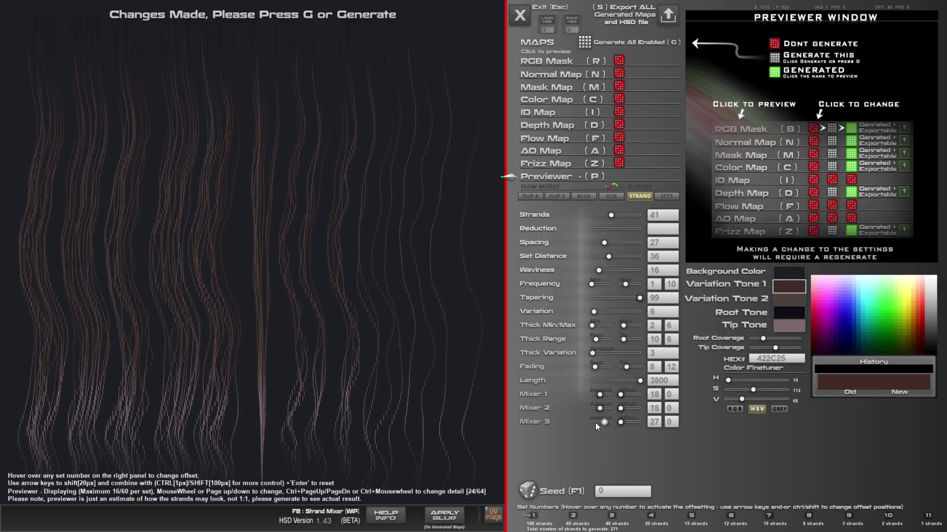
left_click(536, 517)
left_click_drag(599, 395, 592, 421)
left_click_drag(626, 395, 632, 396)
Step: Set the tapering of strand set 1 to 58 and its strand count to 14
mouse_move(573, 517)
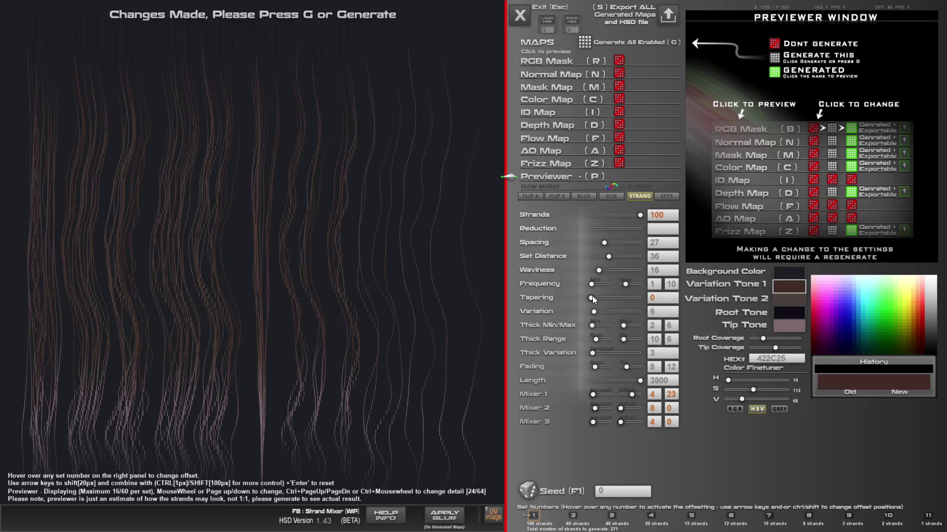
left_click_drag(591, 298, 619, 300)
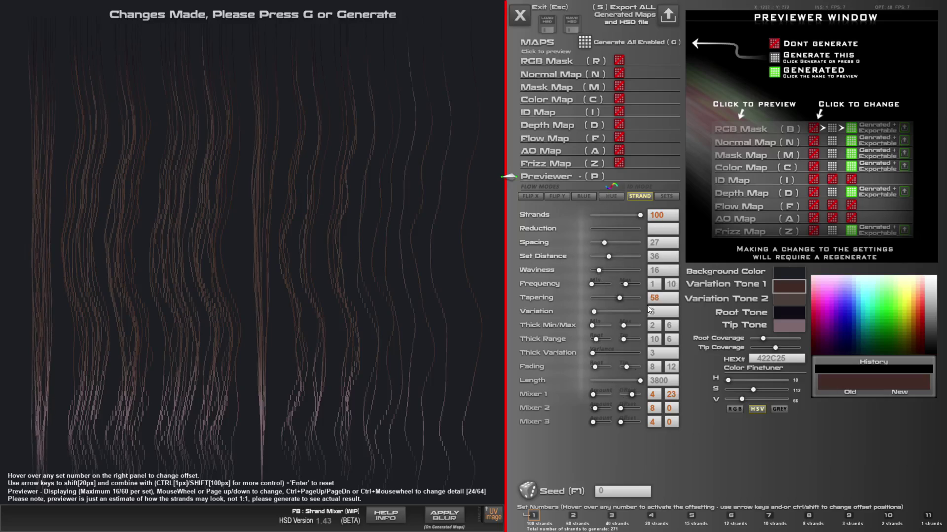
type("6")
left_click_drag(639, 213, 598, 217)
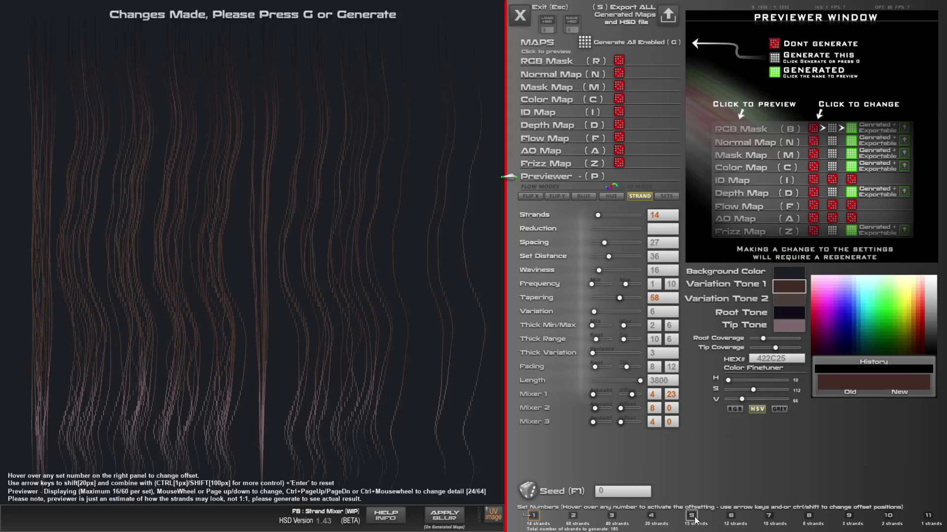
Step: Set the strand count of set 11 to 19 and that of set 10 to 11
mouse_move(696, 521)
mouse_move(931, 517)
mouse_move(591, 215)
left_mouse_down()
mouse_move(619, 220)
mouse_move(599, 218)
left_mouse_up()
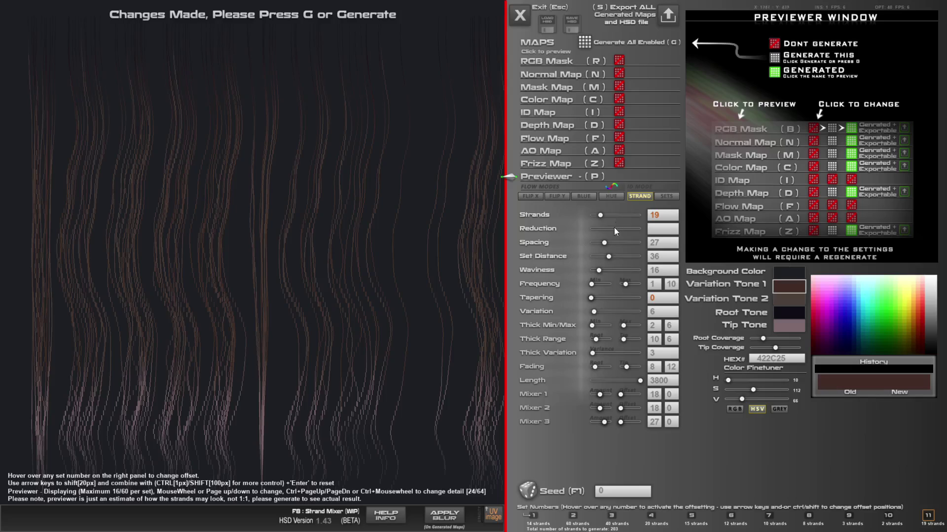
mouse_move(889, 521)
left_click_drag(592, 215, 596, 215)
Step: Give strand set 9 a count of 9 strands, second mixer values of 14, 13 and 19, and a tapering of 48
mouse_move(849, 517)
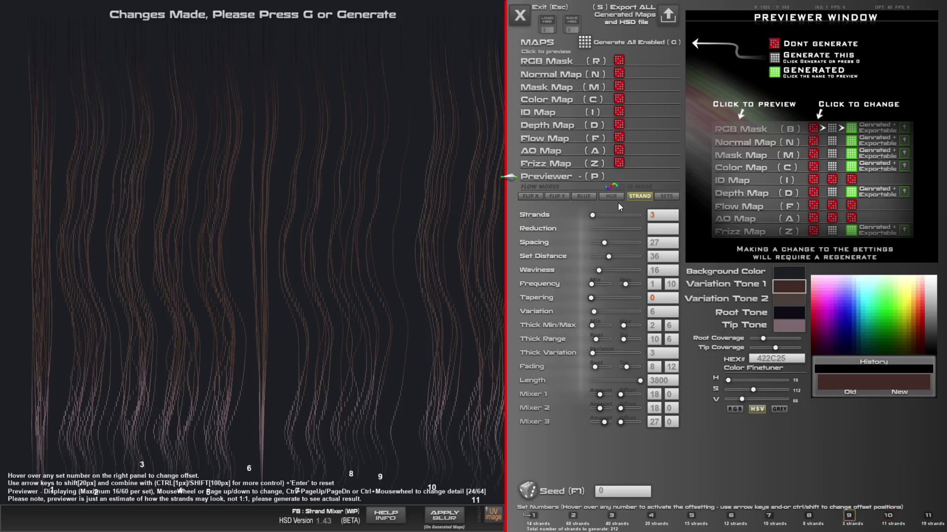
mouse_move(596, 214)
left_mouse_down()
mouse_move(608, 214)
mouse_move(599, 215)
left_mouse_up()
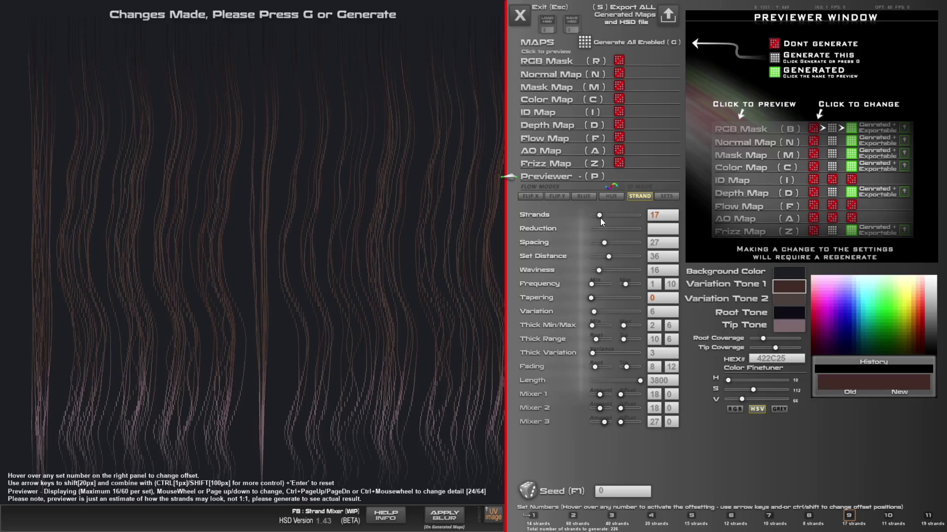
left_click_drag(600, 217, 596, 214)
left_click_drag(626, 395, 629, 420)
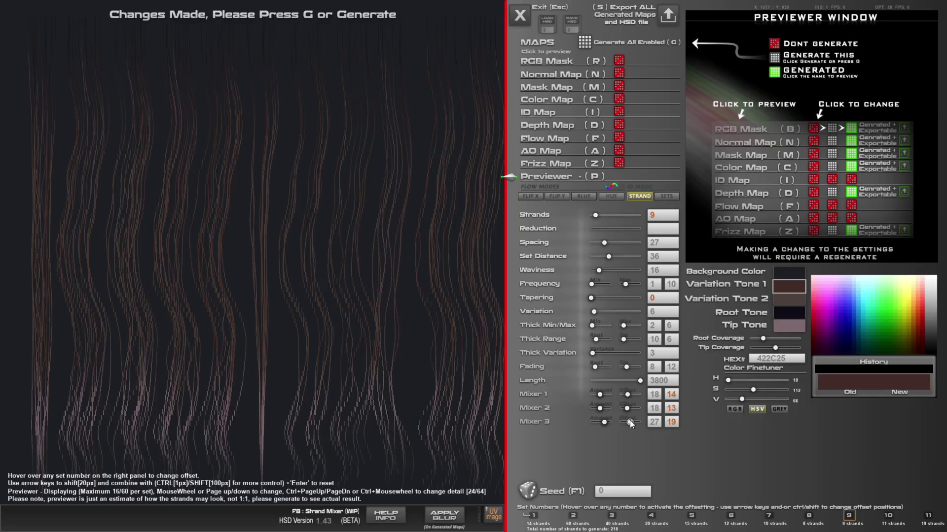
left_click_drag(594, 298, 615, 298)
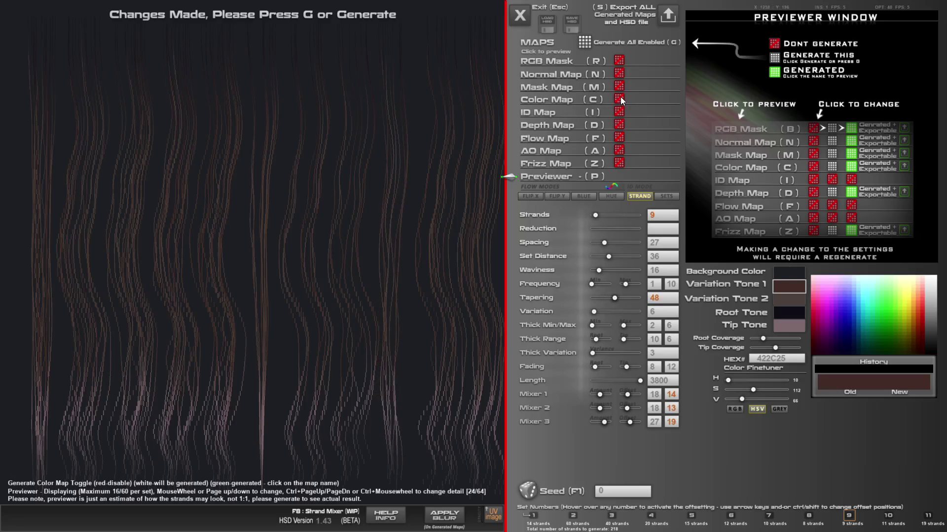
Step: Generate only the color map, preview it, and return to the strand previewer
left_click(586, 40)
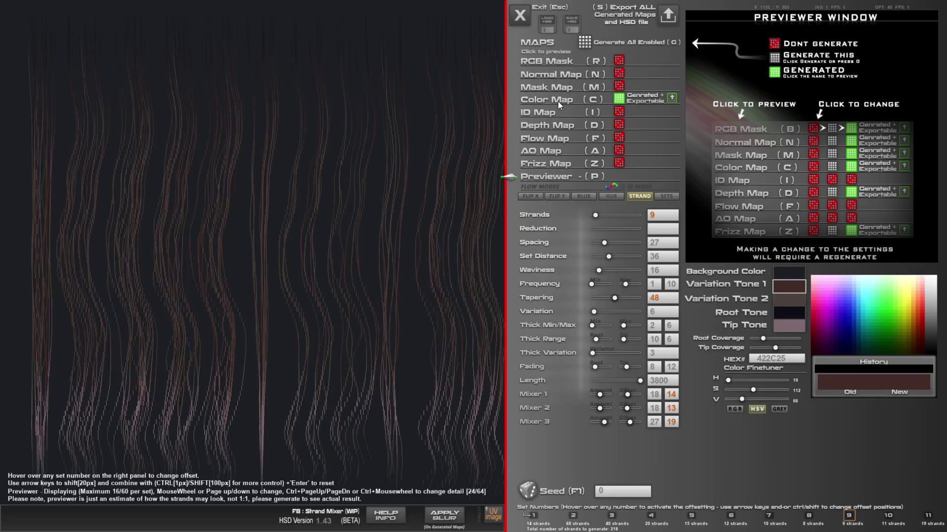
left_click(558, 102)
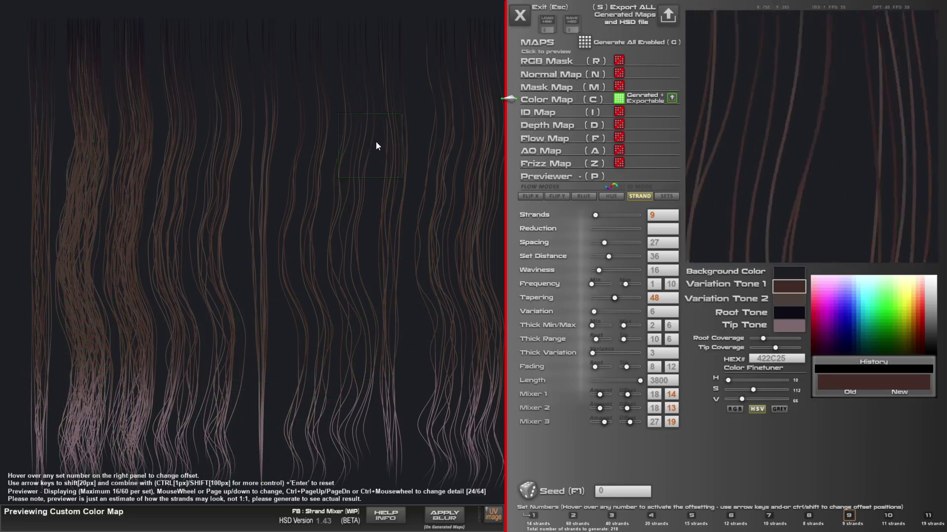
left_click(535, 177)
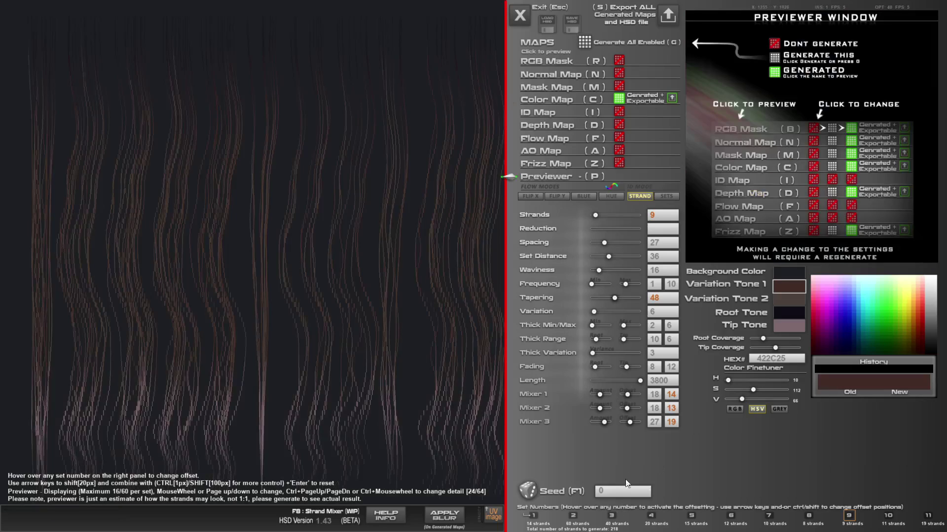
Step: Set strand set 9 to 11 strands with a length of 2204
mouse_move(598, 215)
left_mouse_down()
mouse_move(617, 215)
mouse_move(596, 214)
left_mouse_up()
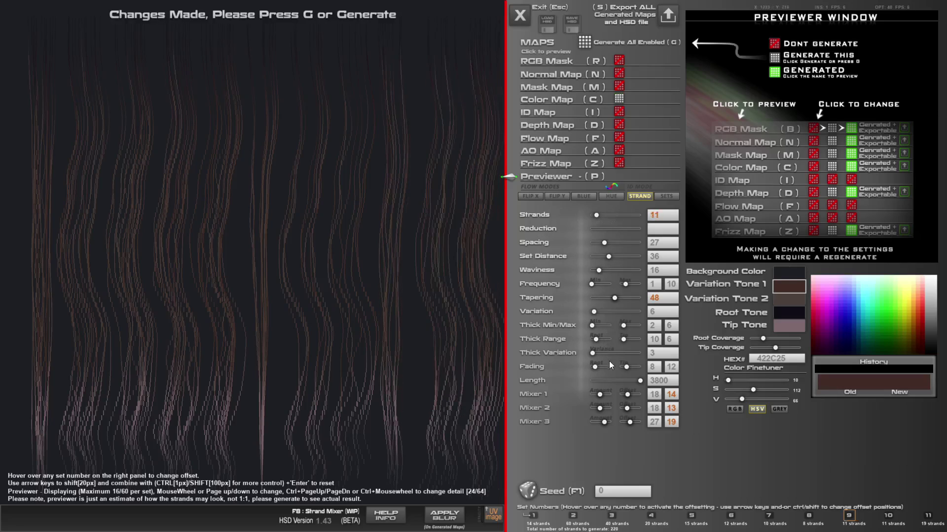
mouse_move(636, 379)
left_mouse_down()
mouse_move(607, 379)
mouse_move(620, 379)
left_mouse_up()
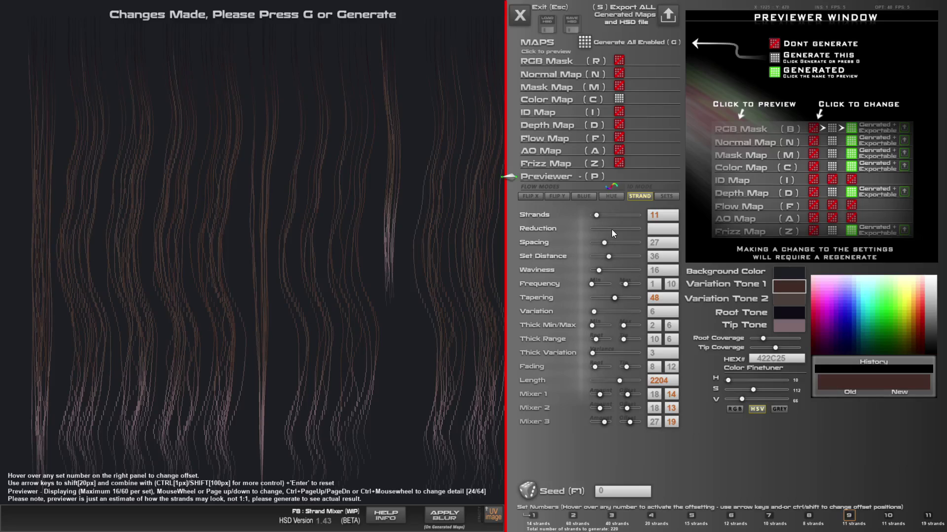
Step: Reduce strand set 2 to 7 strands, and set the overall spacing to 21 and set distance to 32
left_click(572, 516)
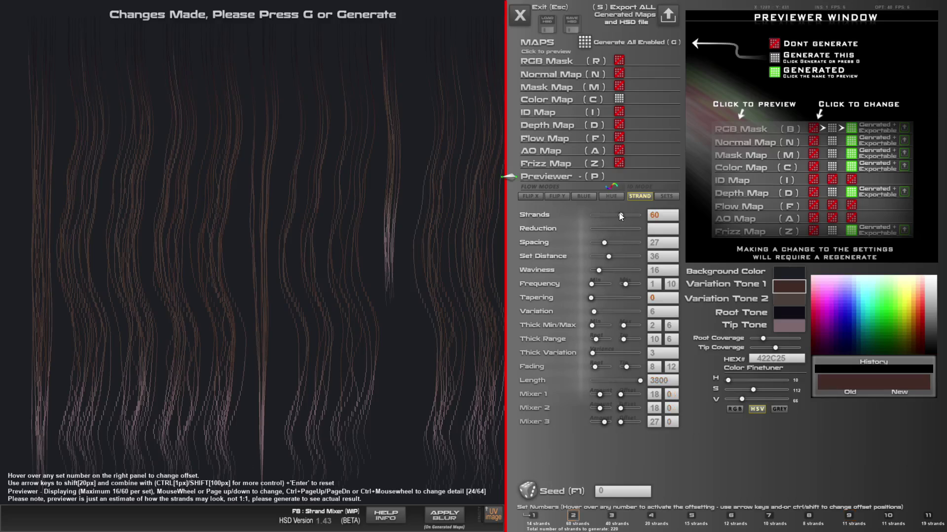
left_click_drag(619, 215, 608, 257)
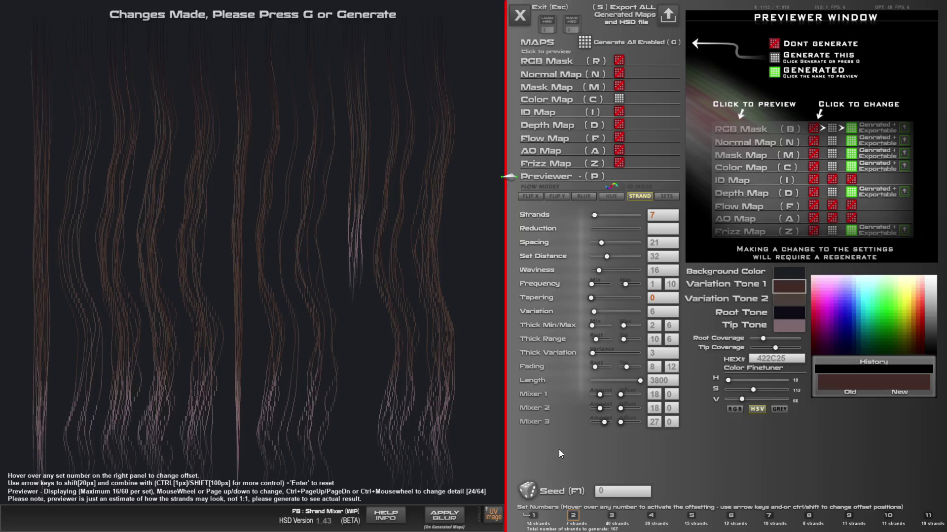
Step: Shift strand set 2 back and forth horizontally in 20 px steps, finishing farther to the right
mouse_move(574, 519)
key("Right")
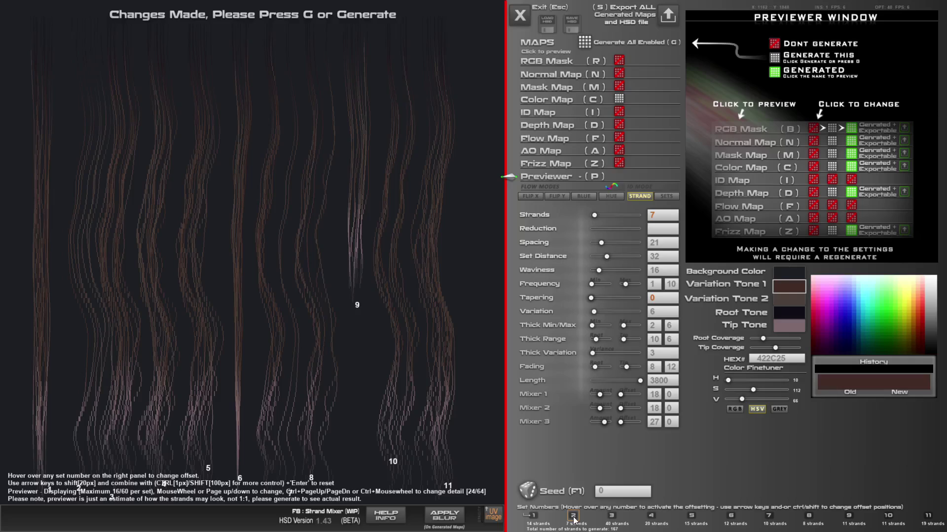
key("Left")
key("Left")
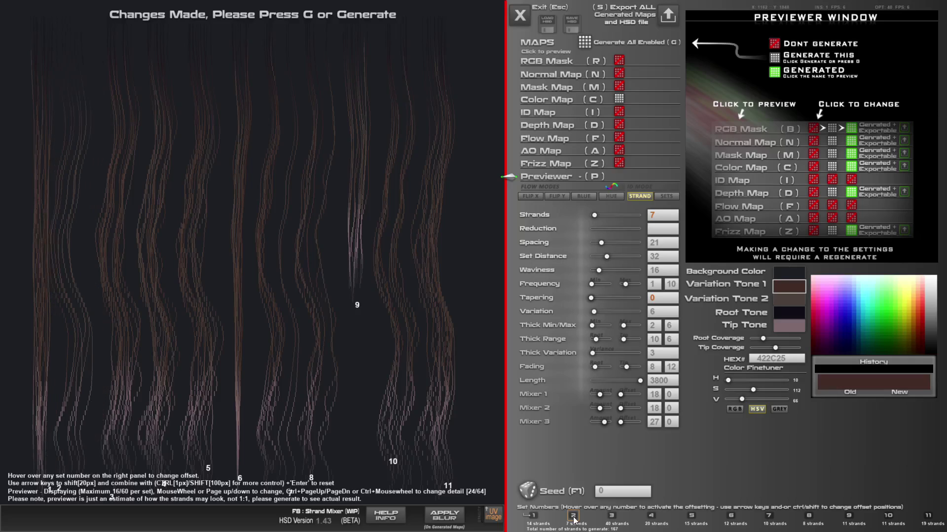
key("Right")
key("Right")
key("Right")
key("Right")
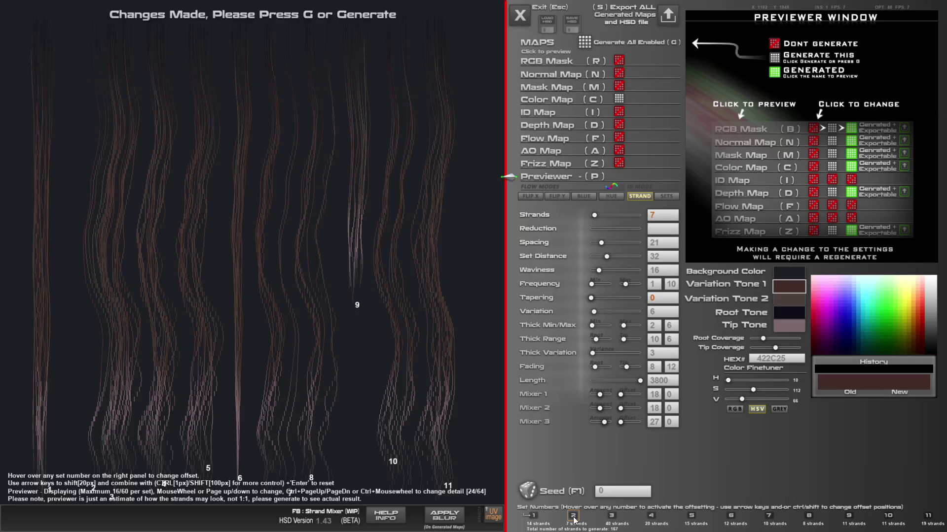
key("Right")
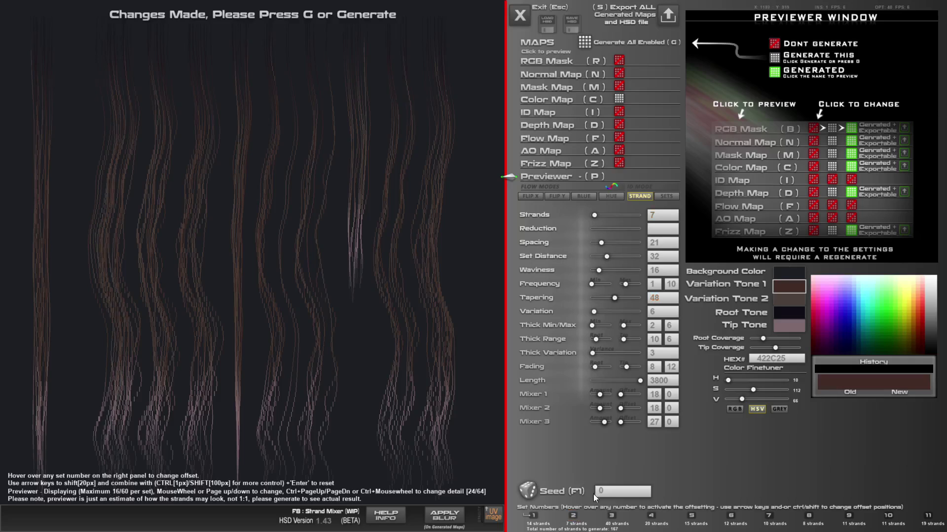
Step: Move strand set 2 back to the left, finishing with fine 1 px nudges
key("Left")
key("Left")
key("ctrl+Left")
key("ctrl+Left")
key("ctrl+Left")
key("ctrl+Left")
key("ctrl+Left")
key("ctrl+Left")
key("ctrl+Left")
key("ctrl+Left")
key("ctrl+Left")
key("ctrl+Left")
key("ctrl+Left")
key("ctrl+Left")
key("ctrl+Left")
key("ctrl+Left")
key("ctrl+Left")
key("ctrl+Left")
key("ctrl+Left")
key("ctrl+Left")
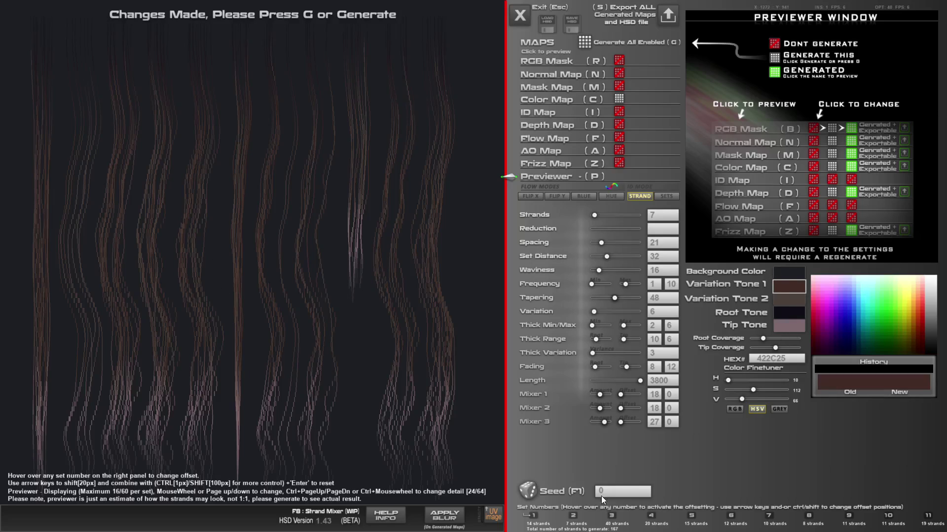
Step: Adjust root and tip coverage, set waviness to 12, frequency to 10 and 14, variation to 57, and set 2's tapering to 18
left_click(573, 515)
mouse_move(763, 338)
left_mouse_down()
mouse_move(775, 339)
mouse_move(764, 339)
mouse_move(768, 348)
left_mouse_up()
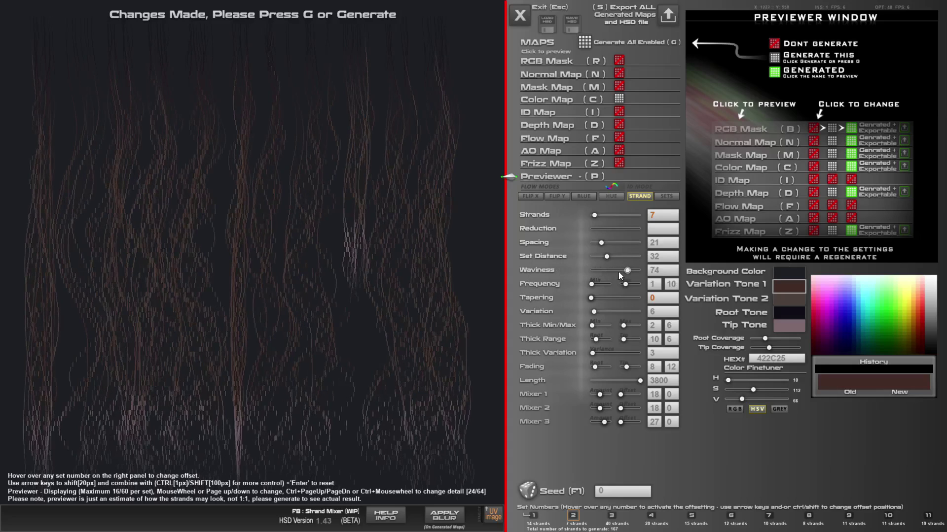
left_click_drag(599, 271, 620, 311)
Step: Give set 2 mixer amounts of 1, 1 and 2 with 1 as Mixer 1's second value, and set the overall amounts to 1, 4 and 4
left_click_drag(600, 394, 591, 422)
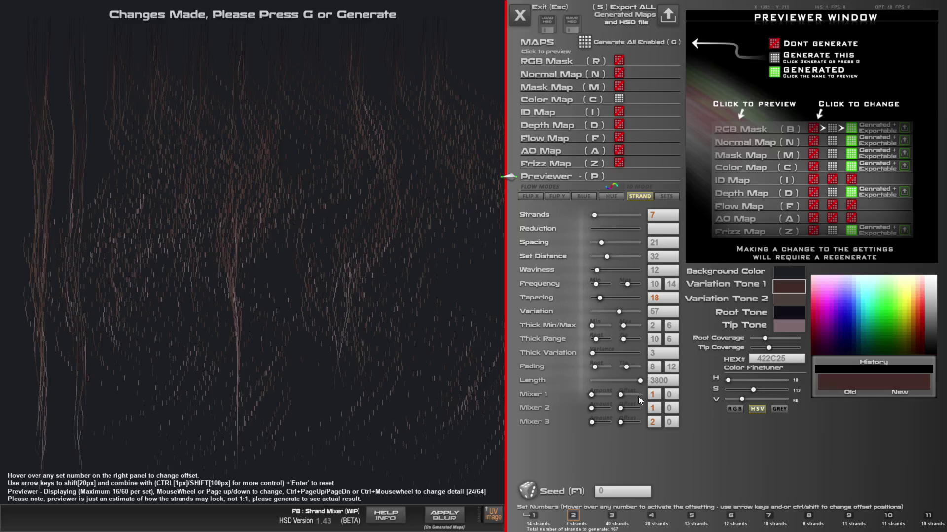
left_click(622, 396)
mouse_move(575, 522)
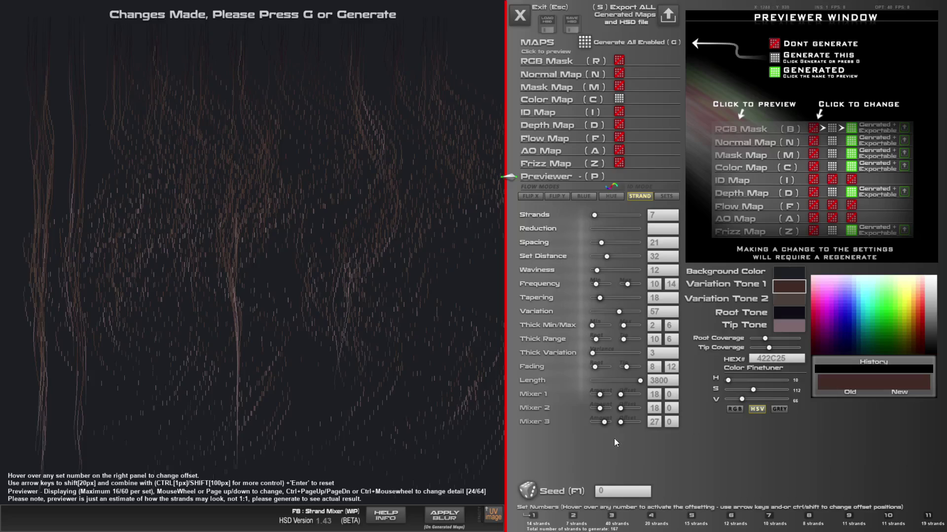
left_click_drag(596, 394, 592, 422)
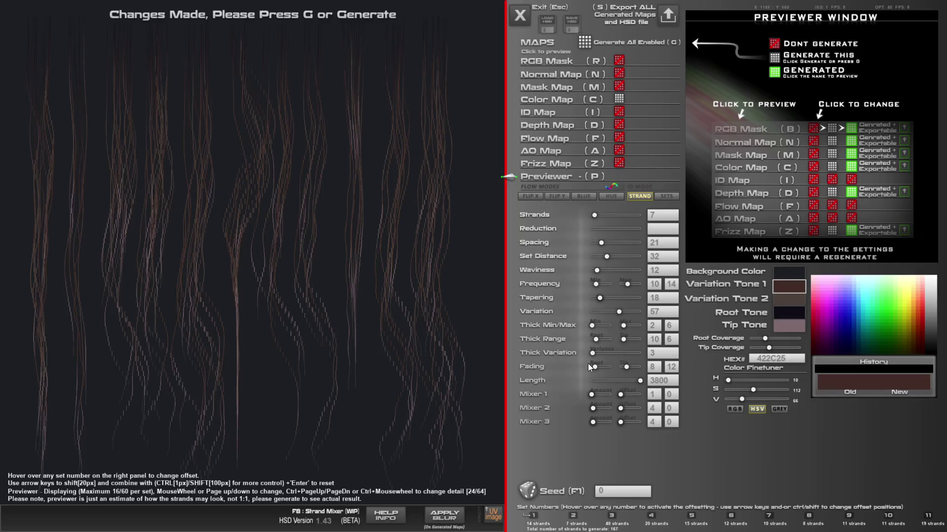
Step: Set the overall strand length to 1178 and variation to 31, and give set 2 its own length of 2242
mouse_move(595, 368)
left_mouse_down()
mouse_move(599, 380)
mouse_move(625, 377)
mouse_move(606, 380)
left_mouse_up()
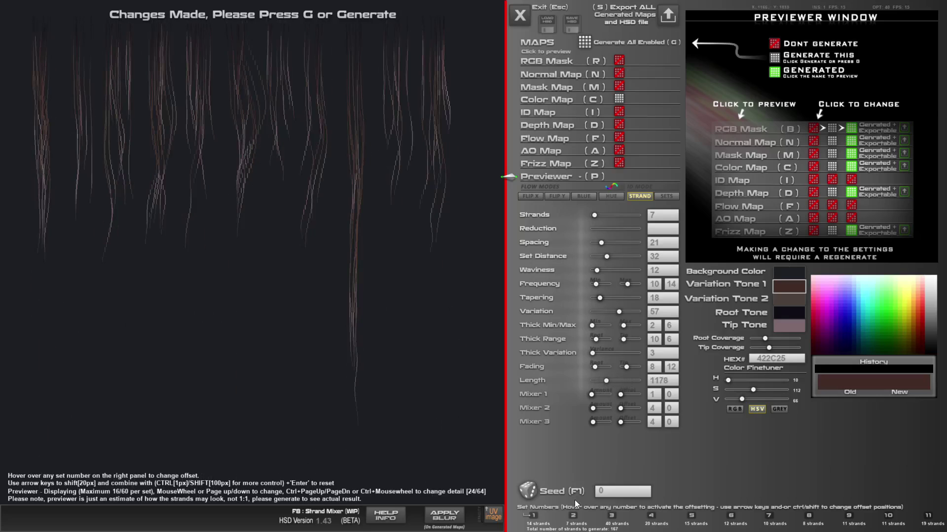
mouse_move(573, 515)
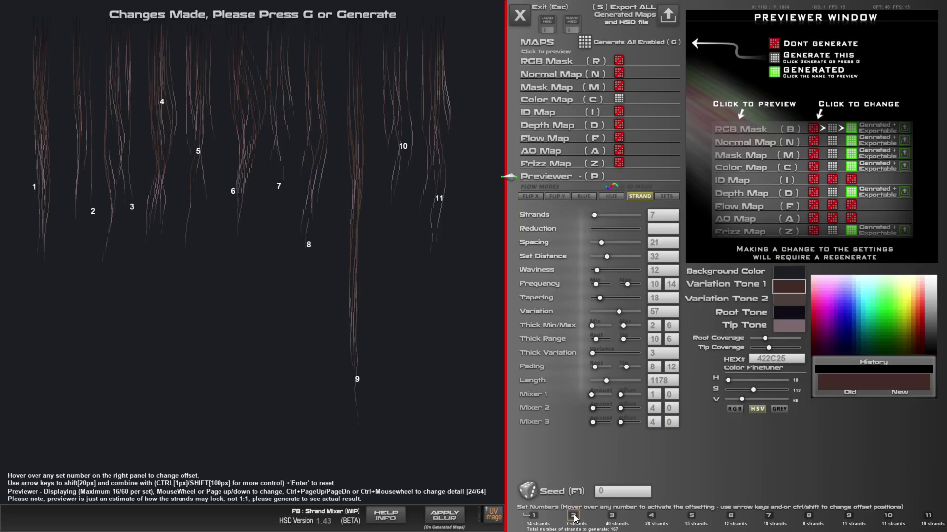
left_click(621, 381)
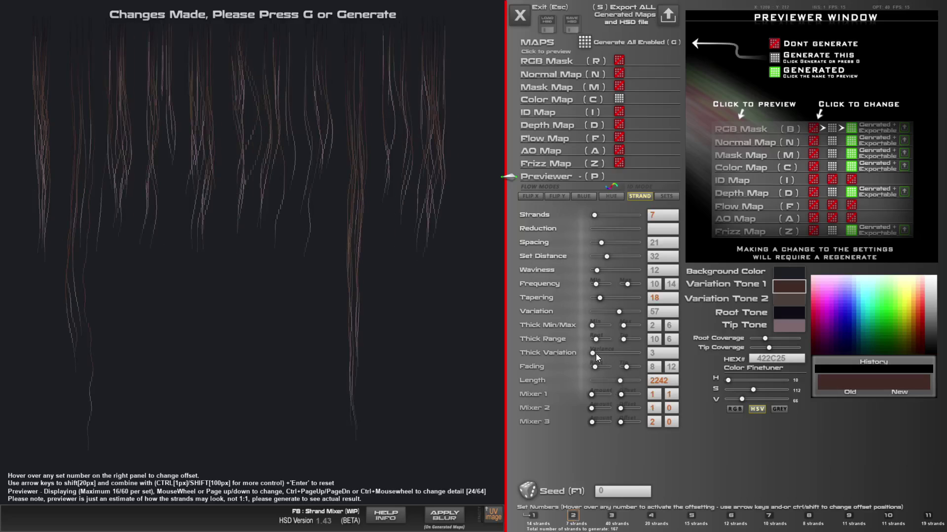
left_click_drag(615, 313, 606, 314)
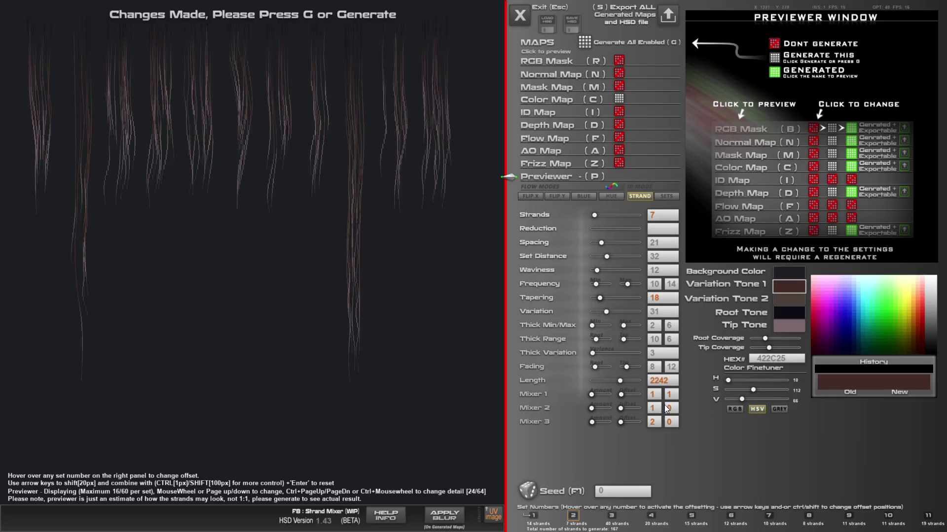